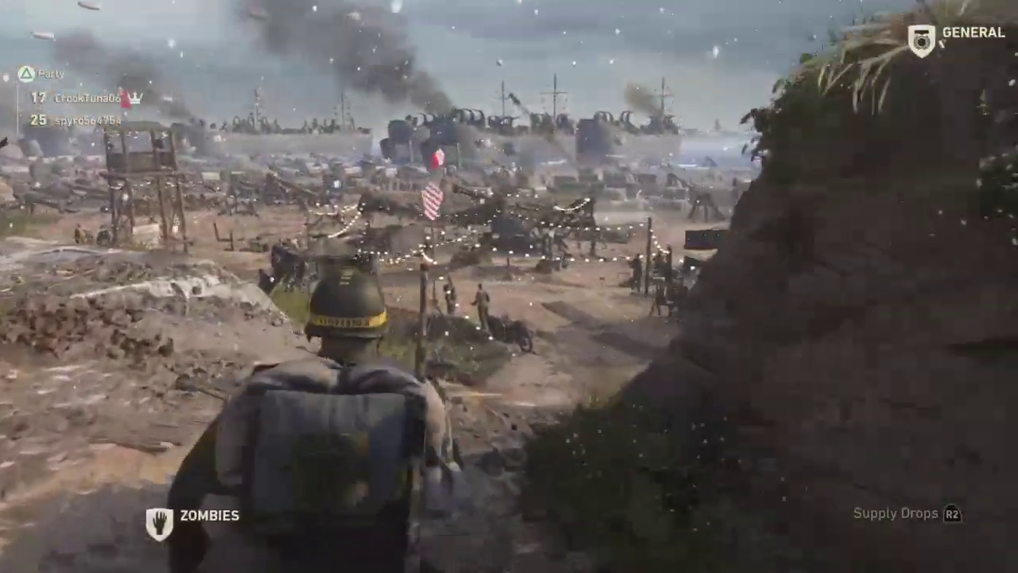
pyautogui.press('Return')
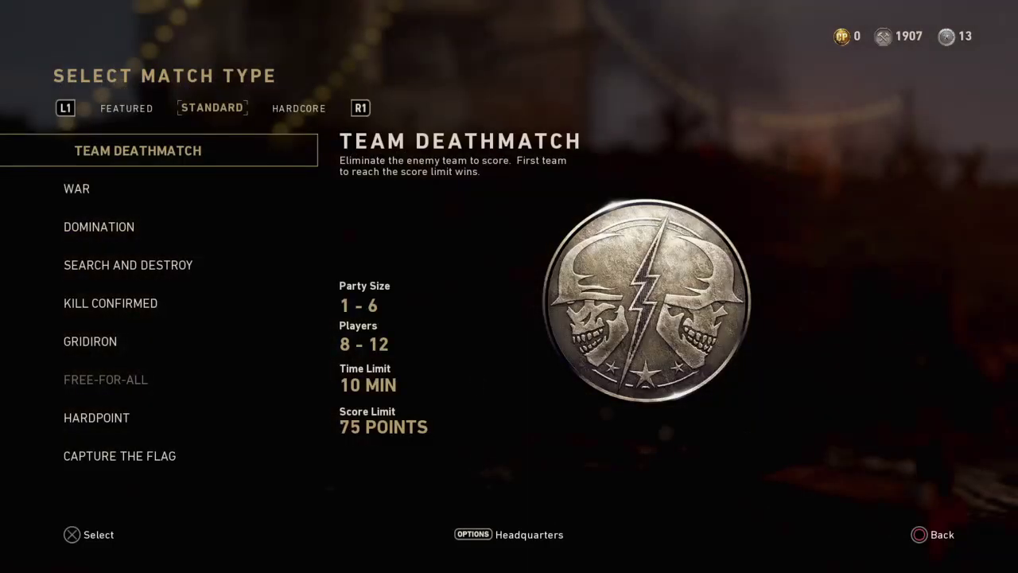
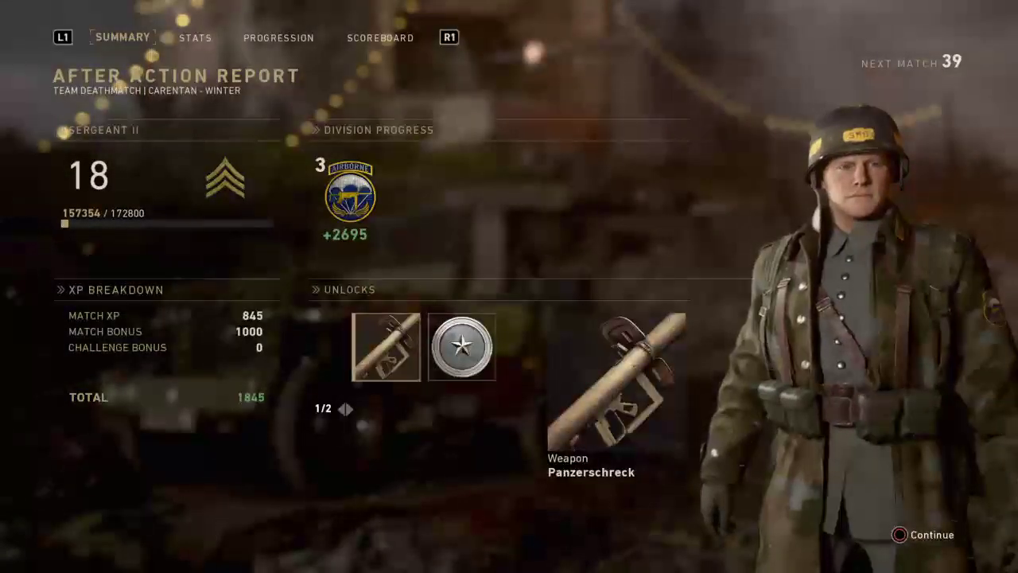
pyautogui.press('Escape')
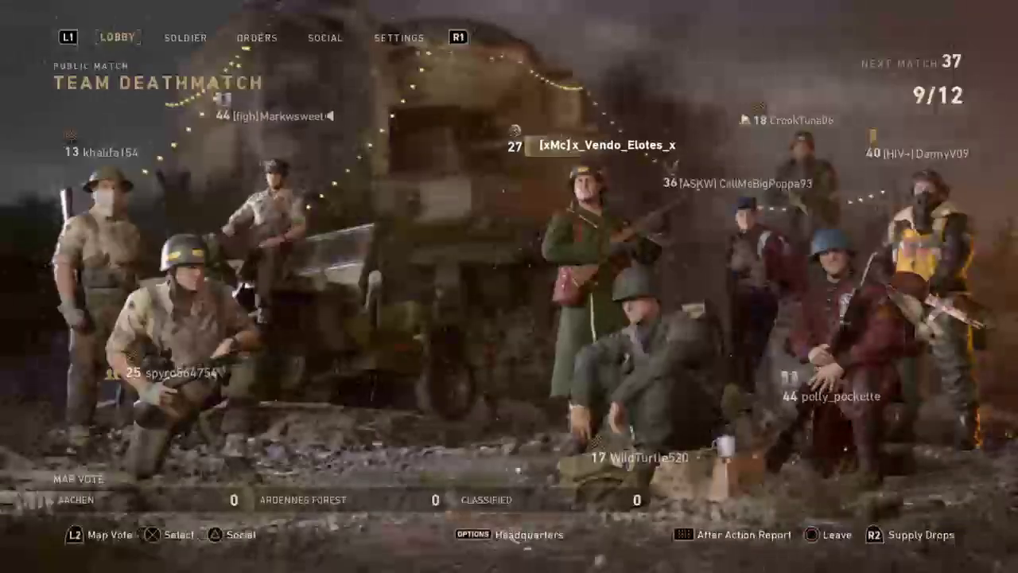
pyautogui.press('Escape')
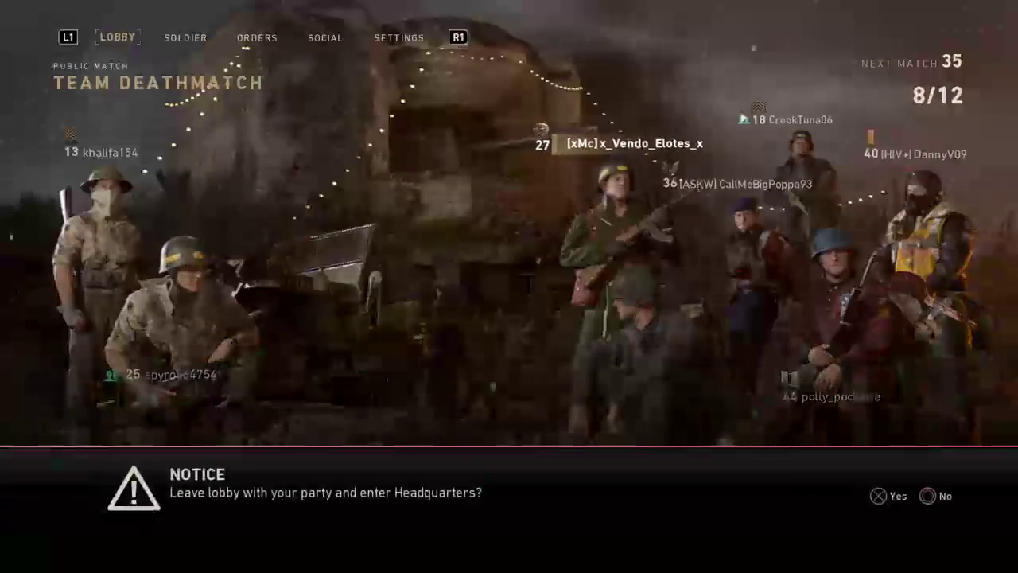